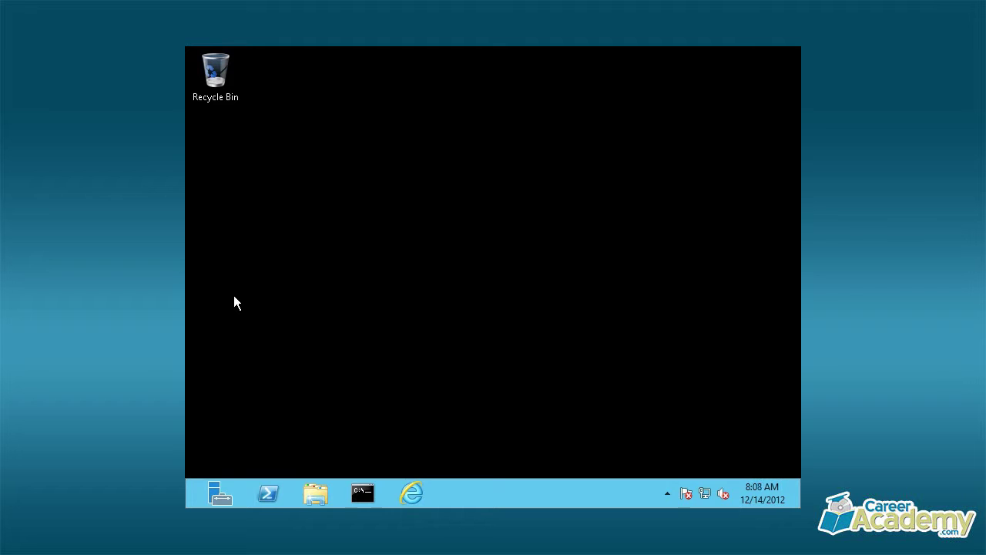
Step: Go to the desktop and open Server Manager
key(super)
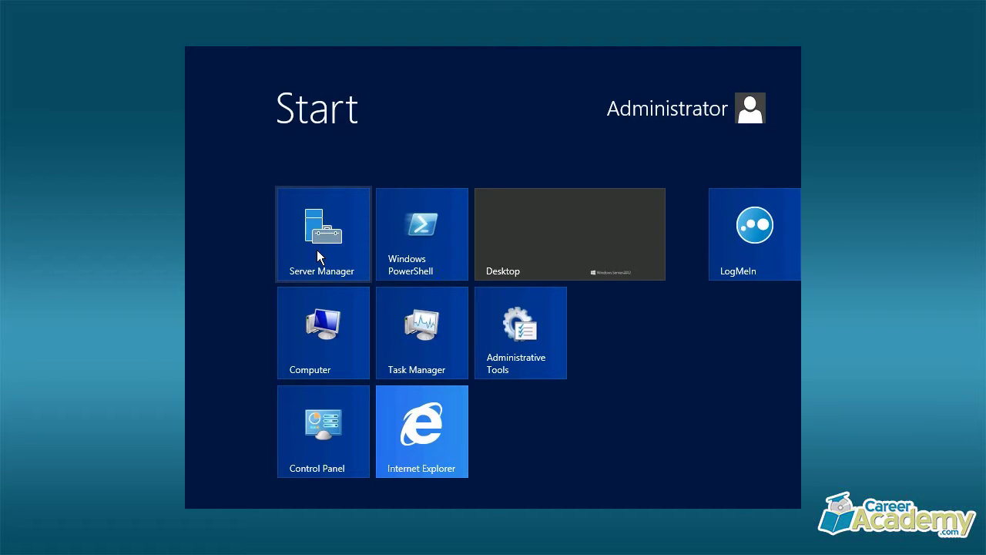
click(572, 246)
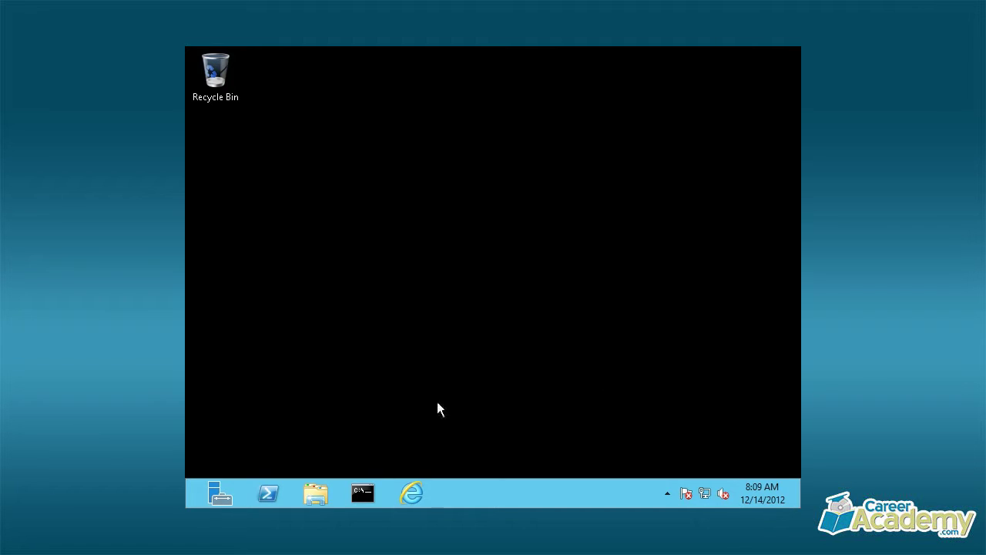
click(213, 500)
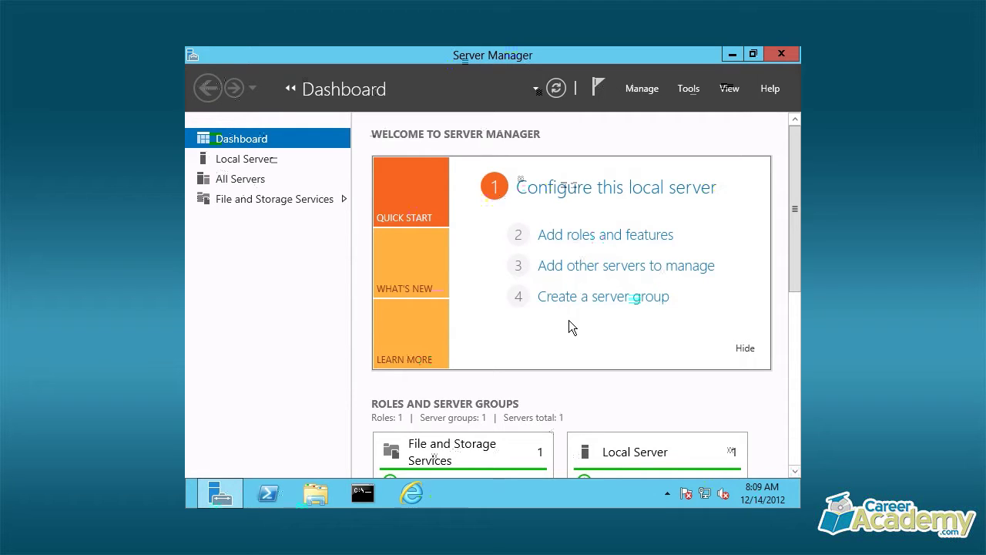
Step: Review the local server's full properties, then the All Servers and File and Storage Services pages
click(249, 161)
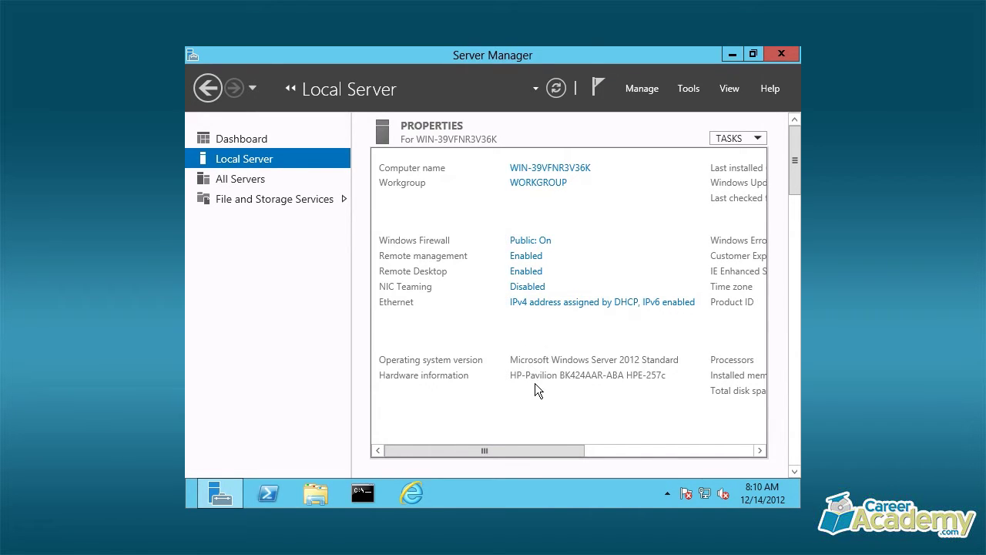
drag(499, 450, 655, 456)
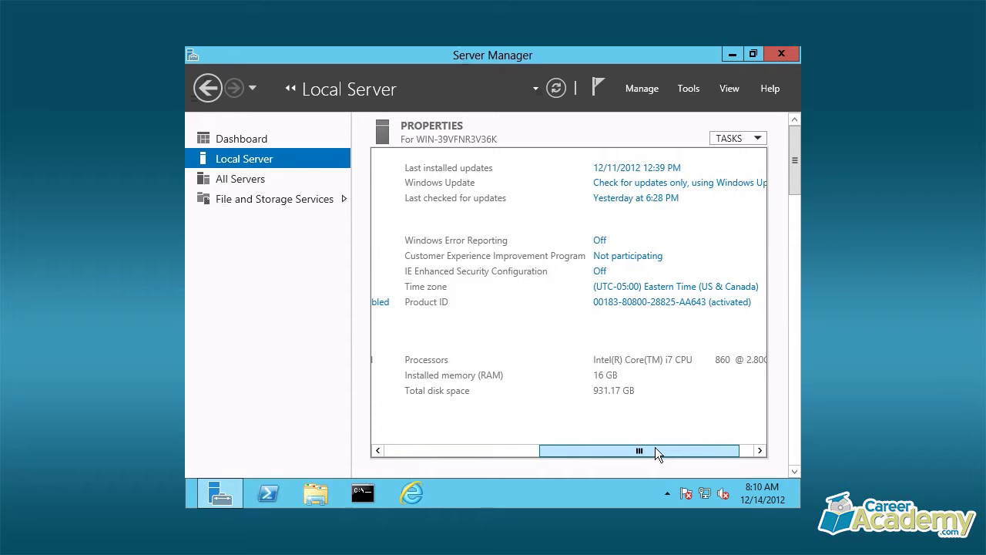
drag(655, 446, 438, 432)
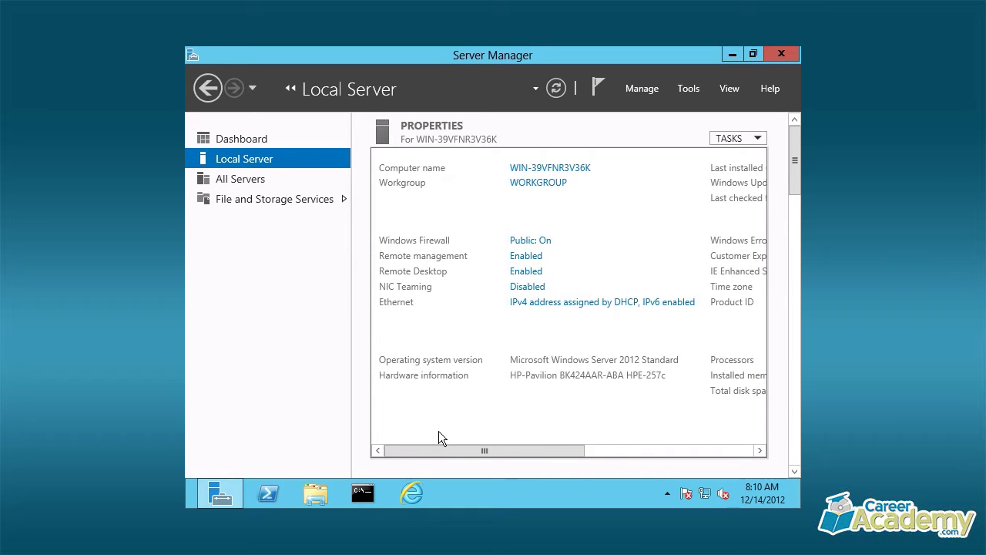
click(220, 178)
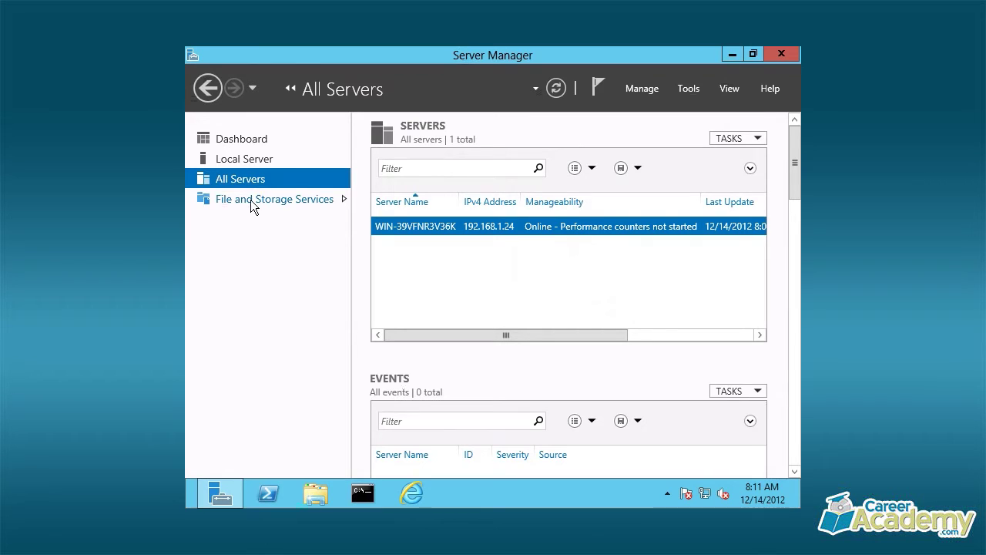
click(250, 199)
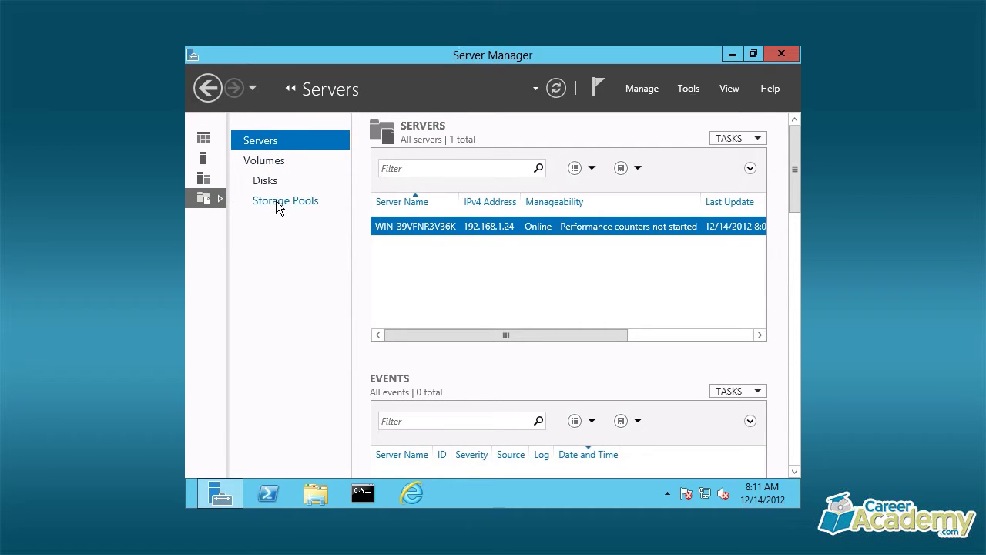
Step: Examine the roles and server groups overview on the Server Manager dashboard
click(206, 139)
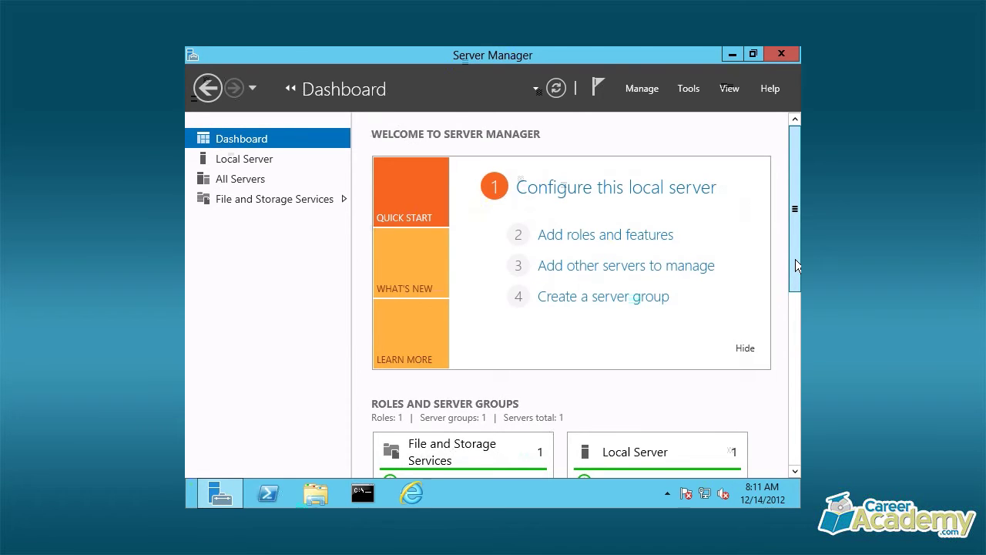
drag(795, 259, 793, 393)
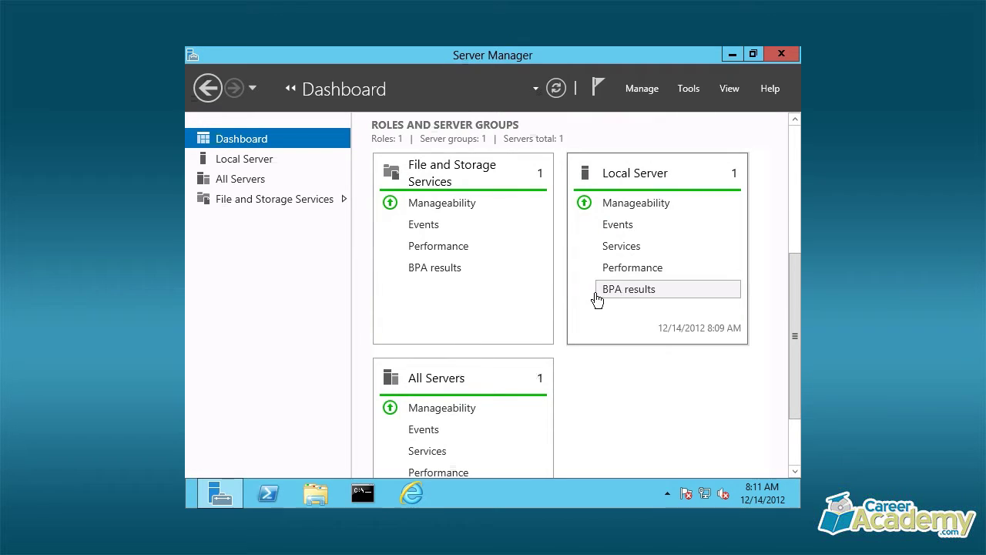
scroll(491, 389, down, 2)
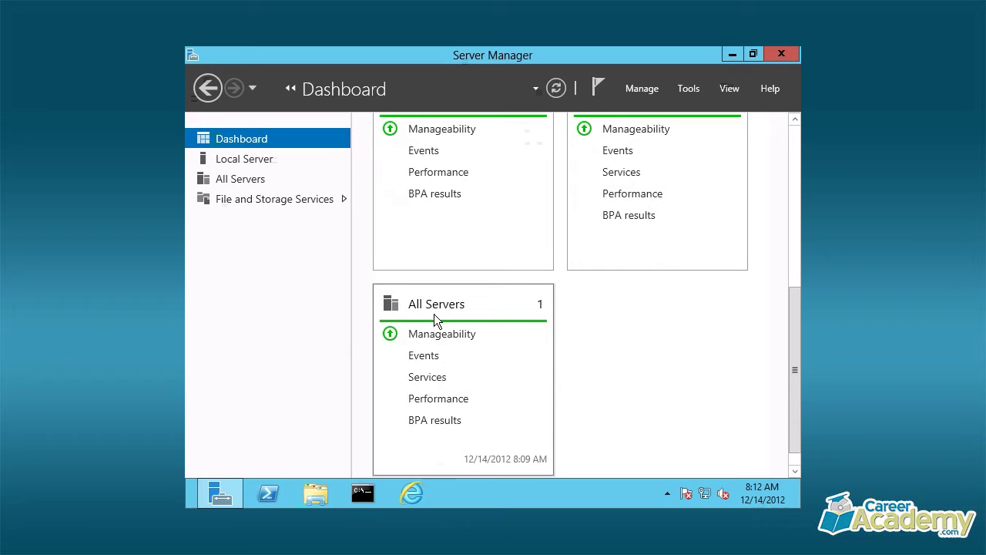
scroll(450, 308, up, 5)
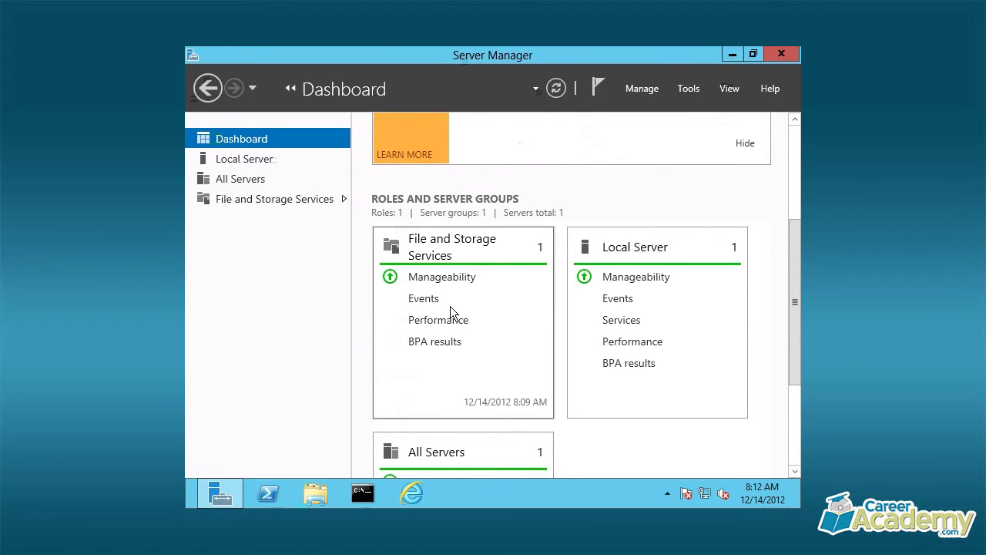
scroll(452, 312, up, 3)
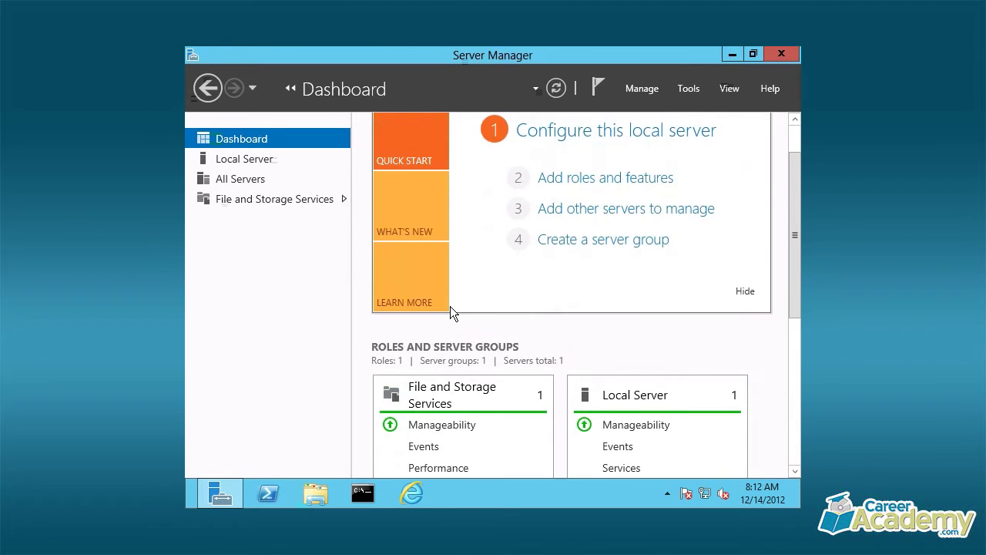
Step: Start adding roles and features, using role-based or feature-based installation on server WIN-39VFNR3V36K from the server pool
click(577, 178)
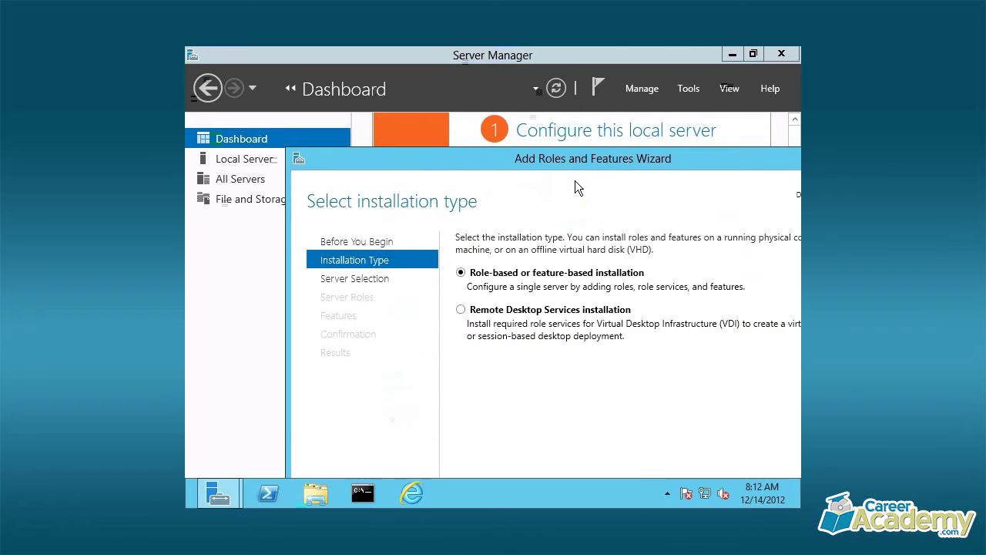
drag(564, 156, 504, 90)
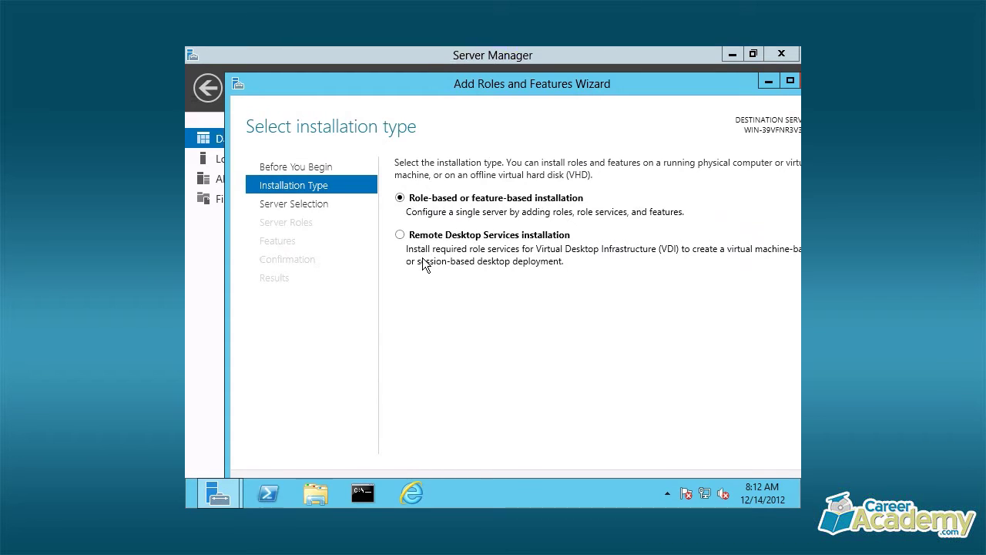
drag(521, 94, 489, 87)
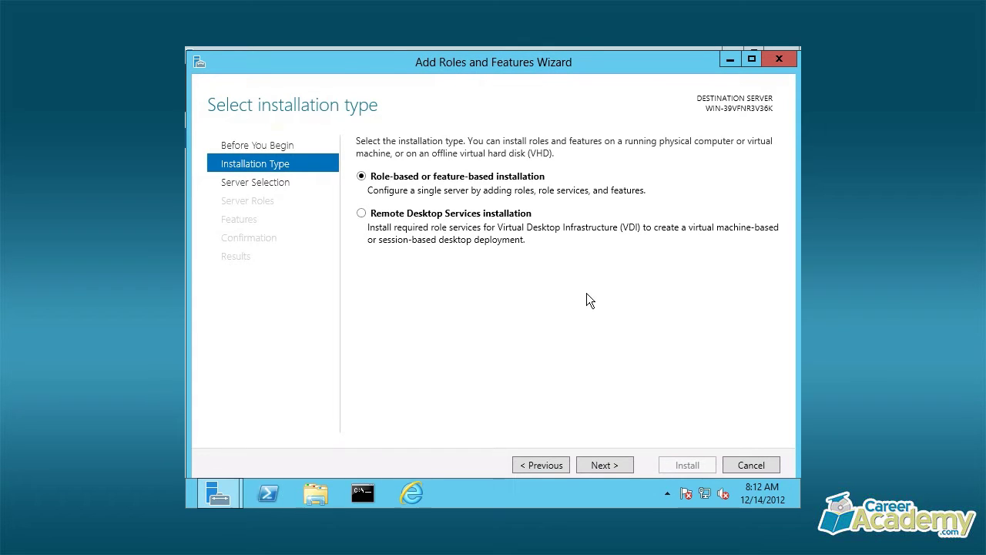
click(614, 467)
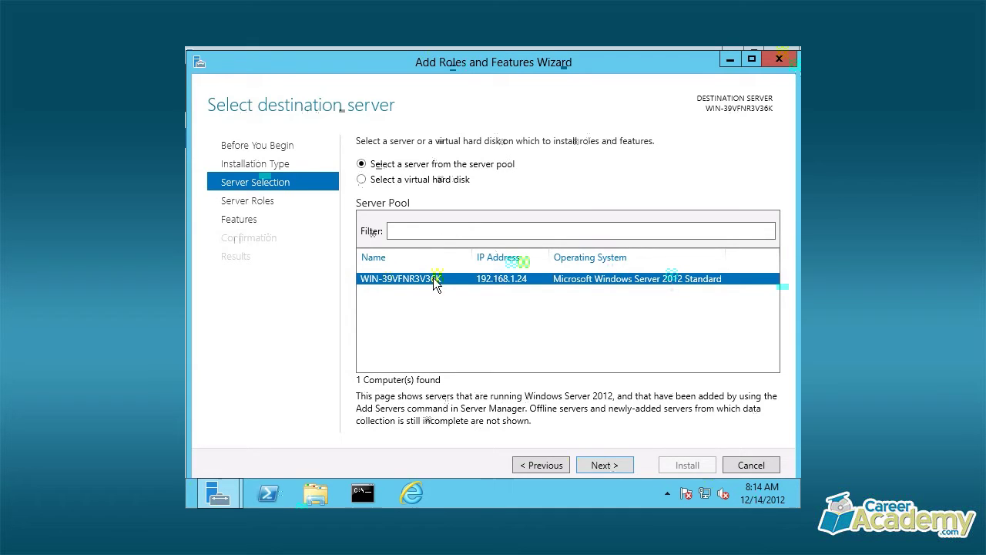
click(611, 466)
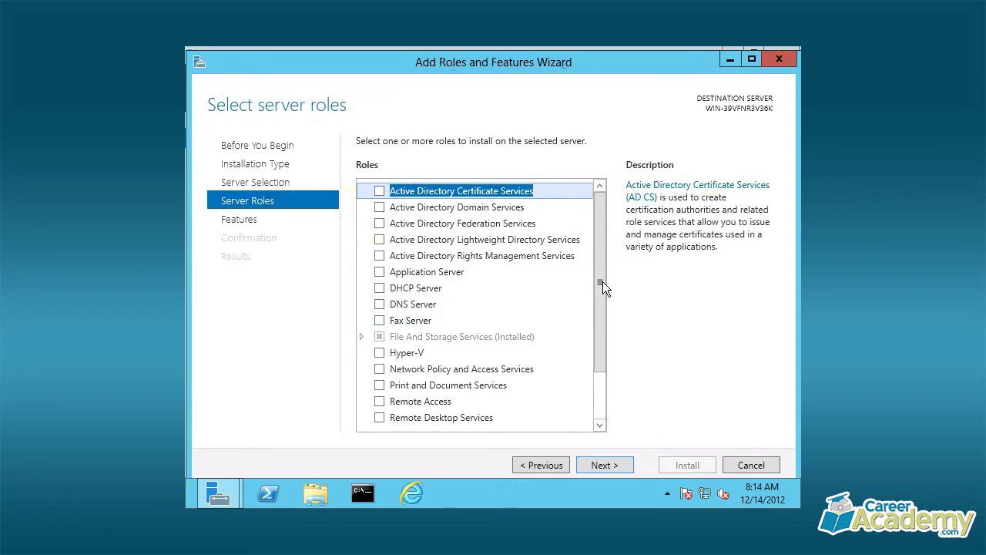
Step: Select the Hyper-V role, add its required management tools, and continue to feature selection
drag(601, 289, 601, 356)
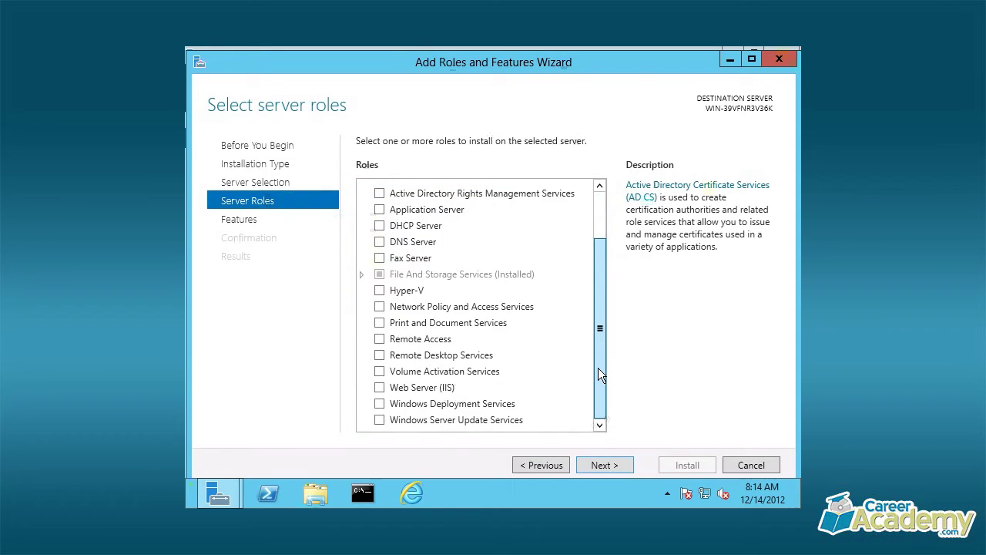
click(380, 291)
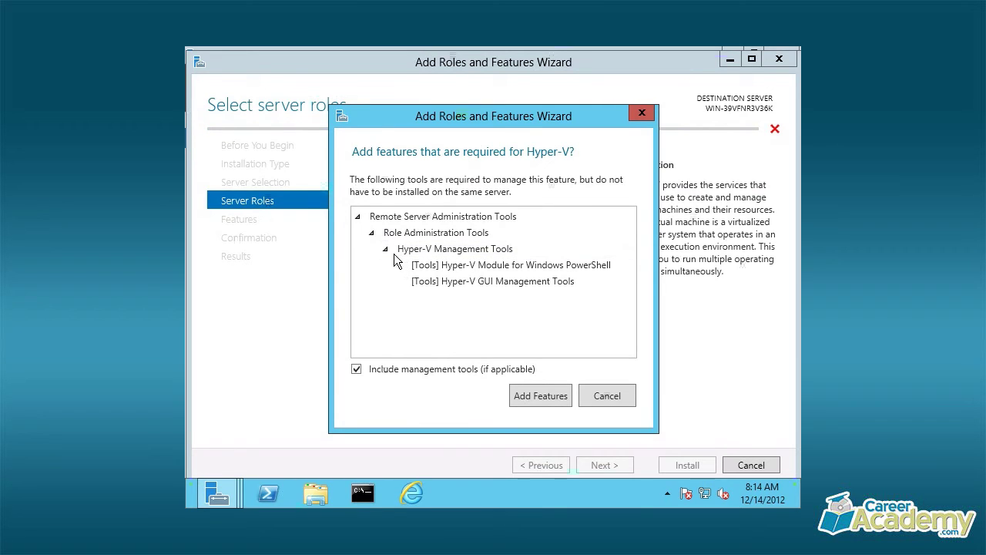
click(534, 396)
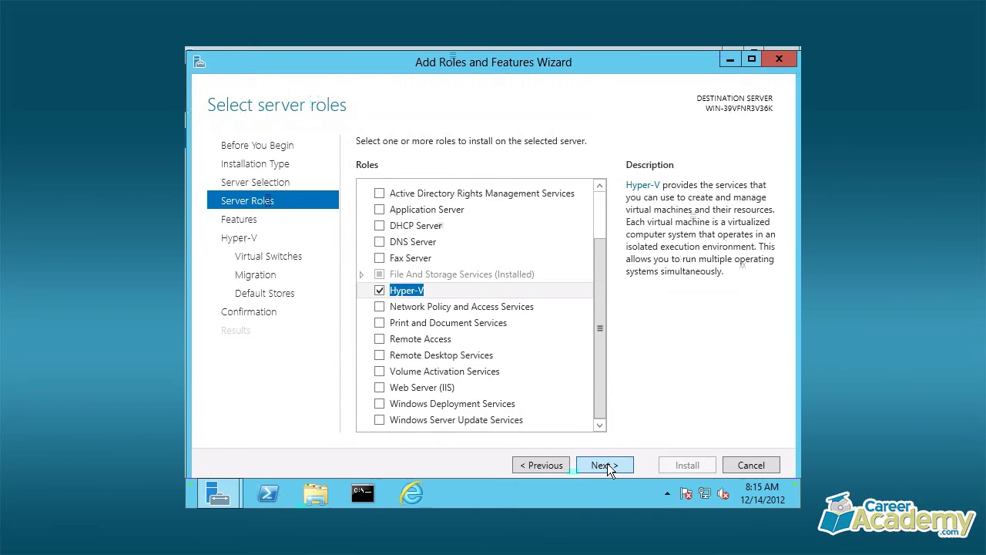
click(607, 467)
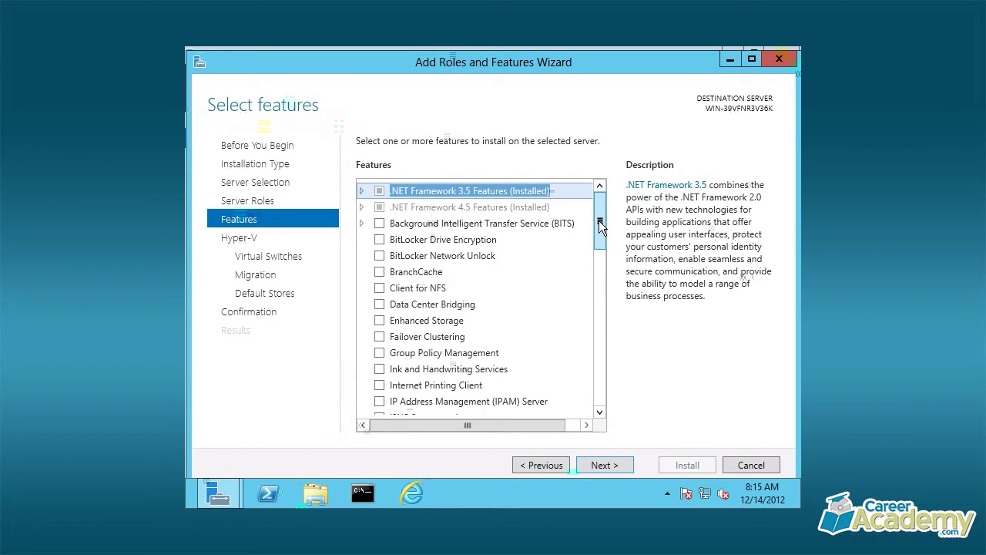
Step: Examine the available features, including the Windows PowerShell components and the description of Windows PowerShell Web Access
drag(601, 228, 588, 322)
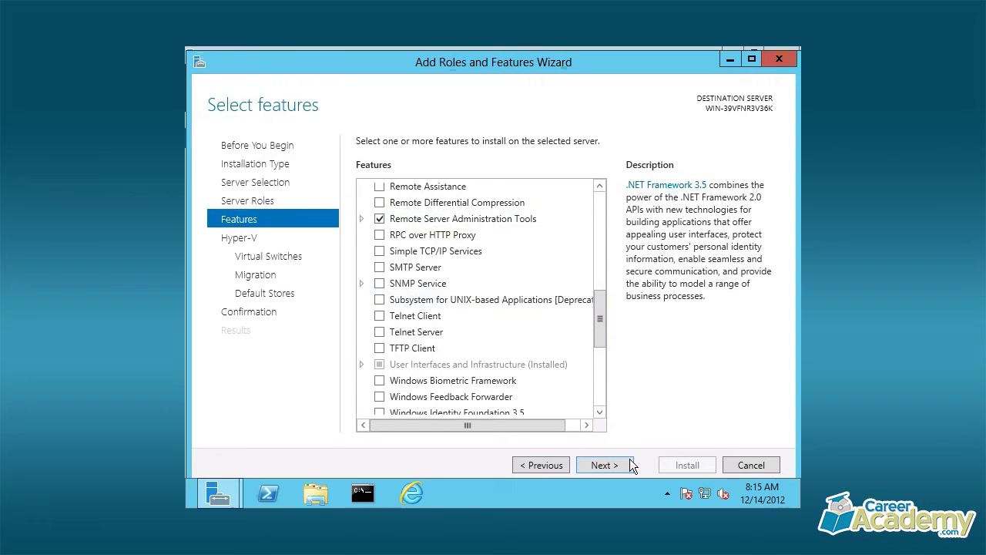
drag(600, 338, 588, 410)
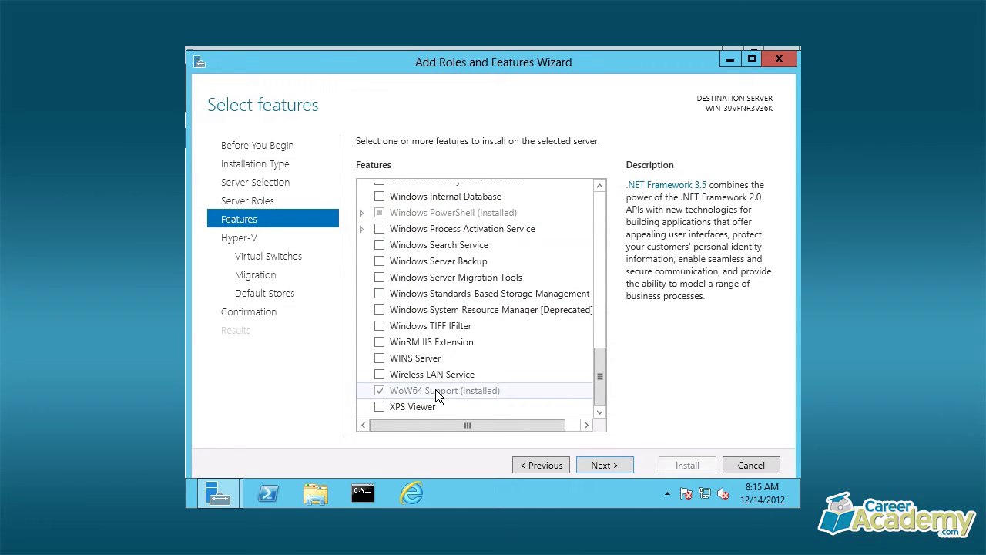
click(361, 213)
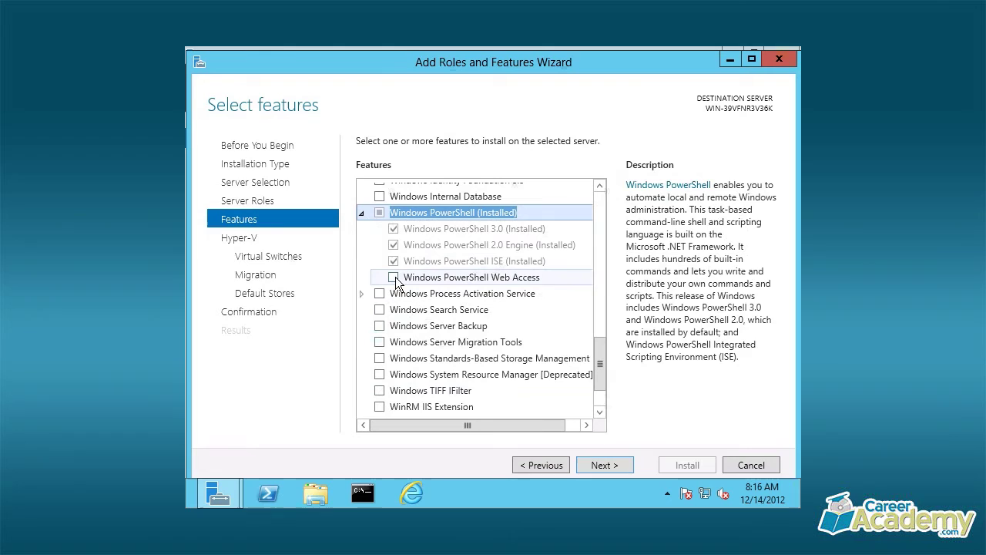
click(379, 215)
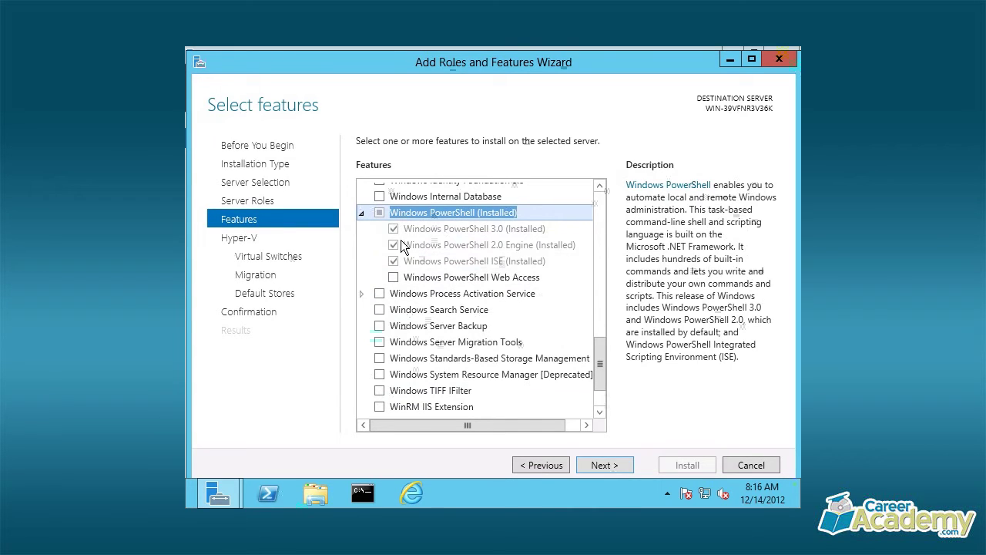
click(473, 281)
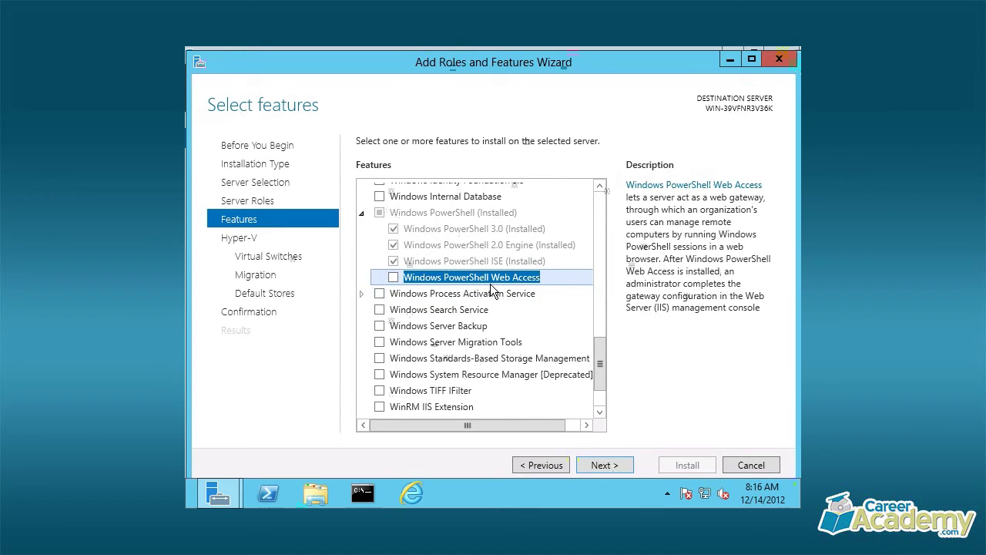
click(362, 211)
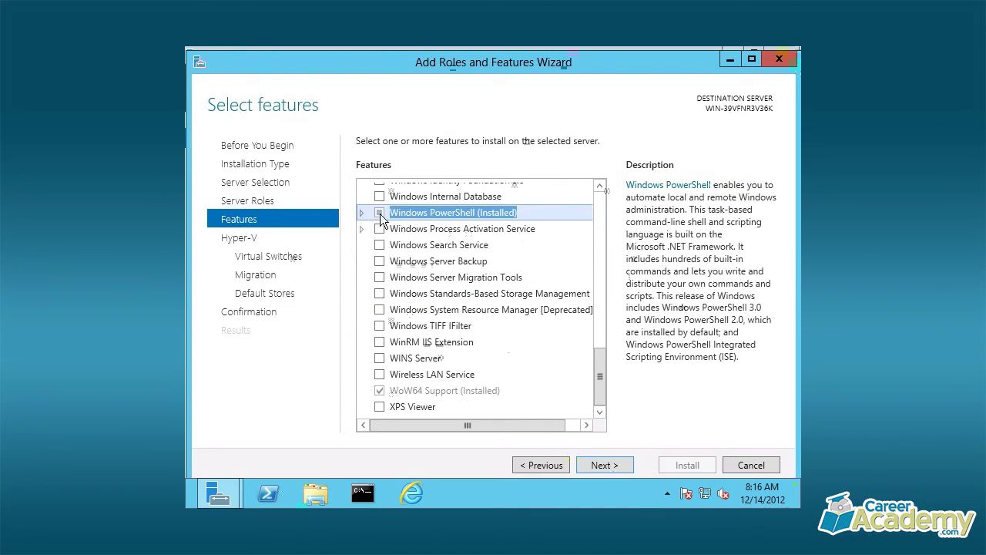
click(362, 212)
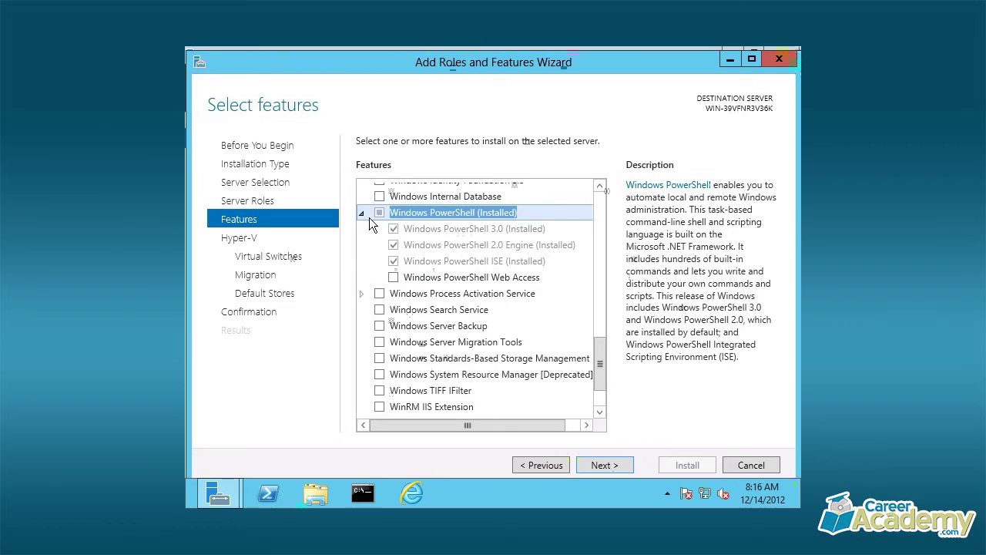
click(430, 279)
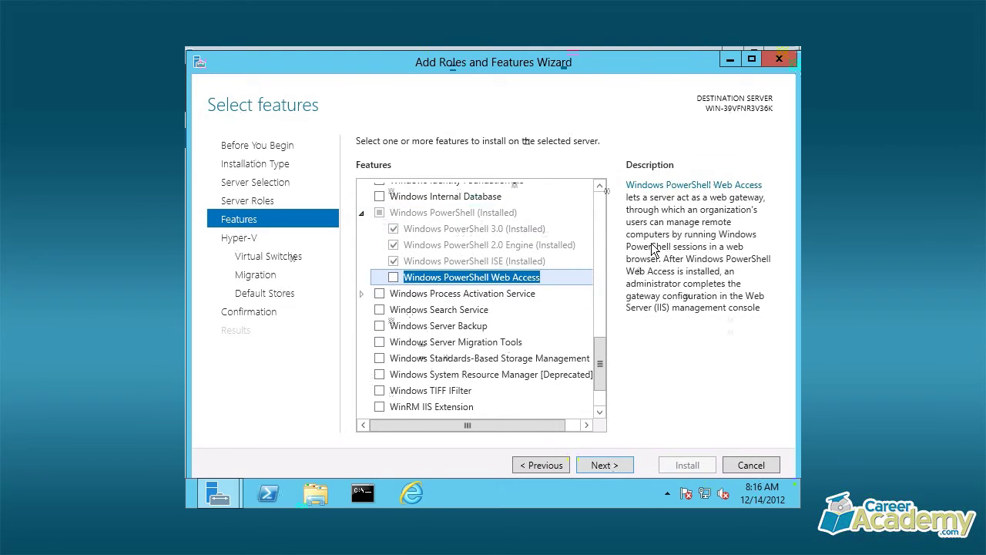
click(362, 212)
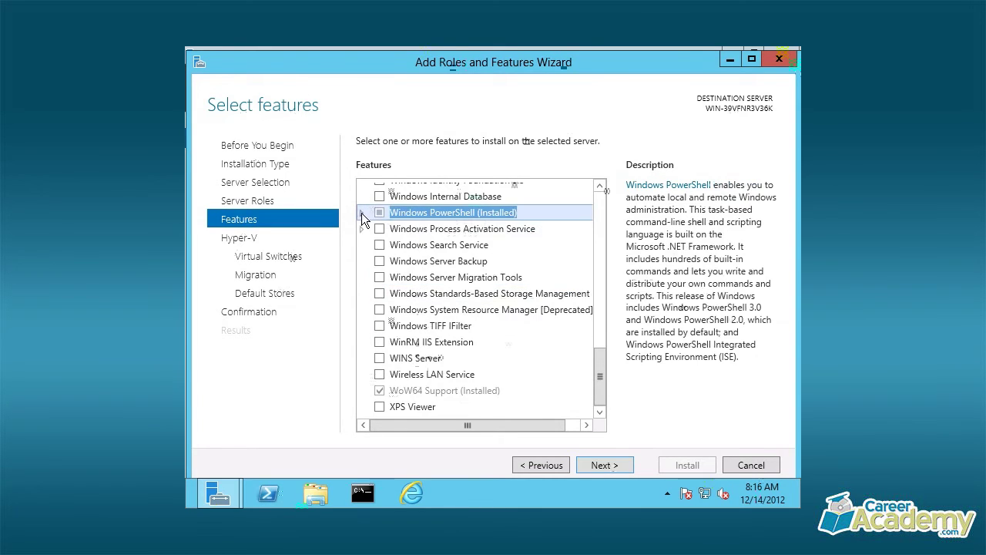
Step: Leave the features as they are and assign the Ethernet adapter to a Hyper-V virtual switch, continuing to the migration settings
click(607, 465)
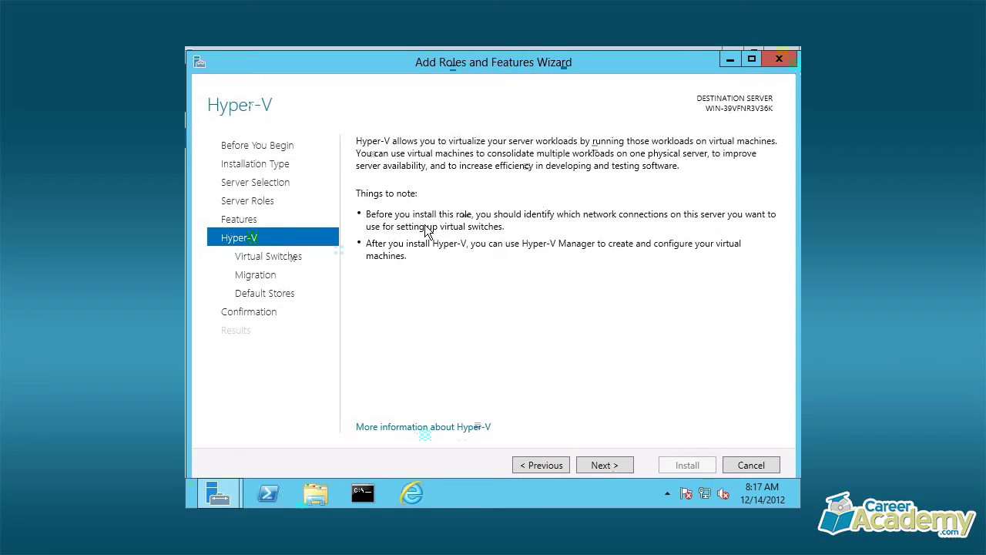
click(591, 465)
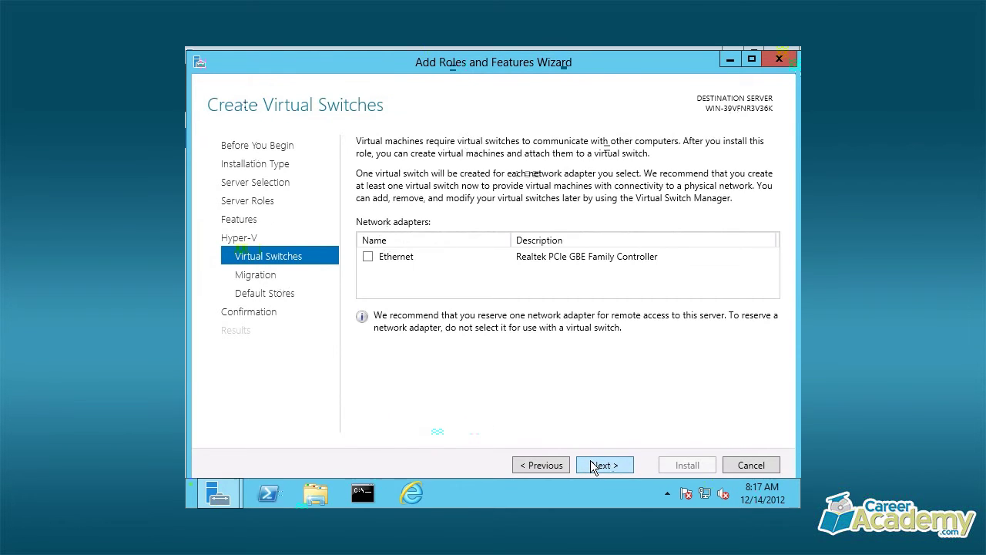
click(367, 256)
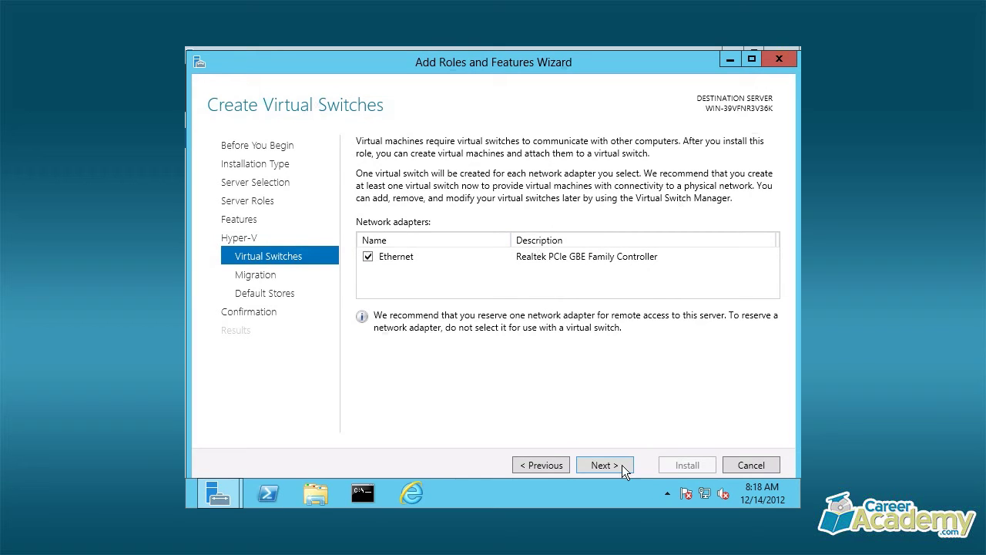
click(601, 465)
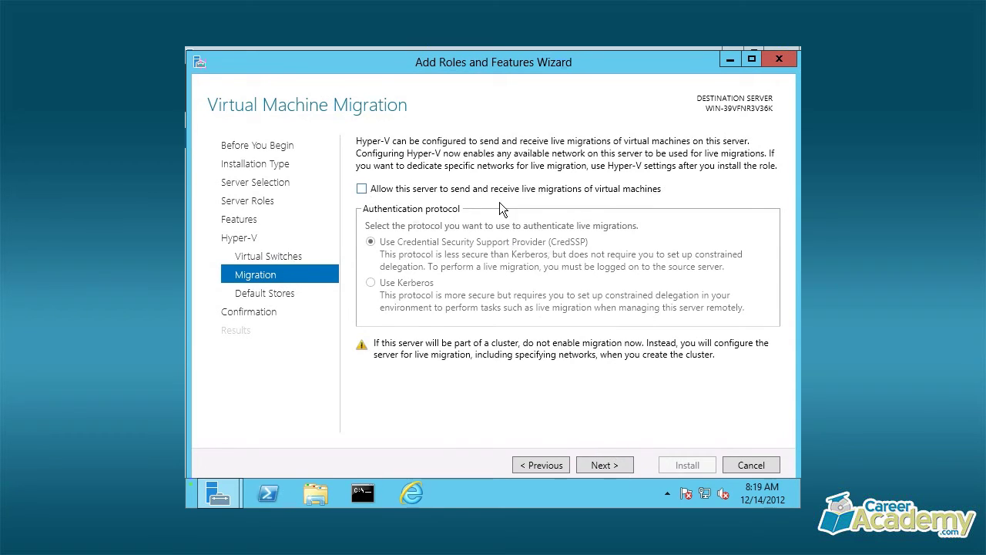
Step: Keep live migration disabled and the default storage locations, install the Hyper-V role with its management tools, and close the wizard when finished
click(603, 465)
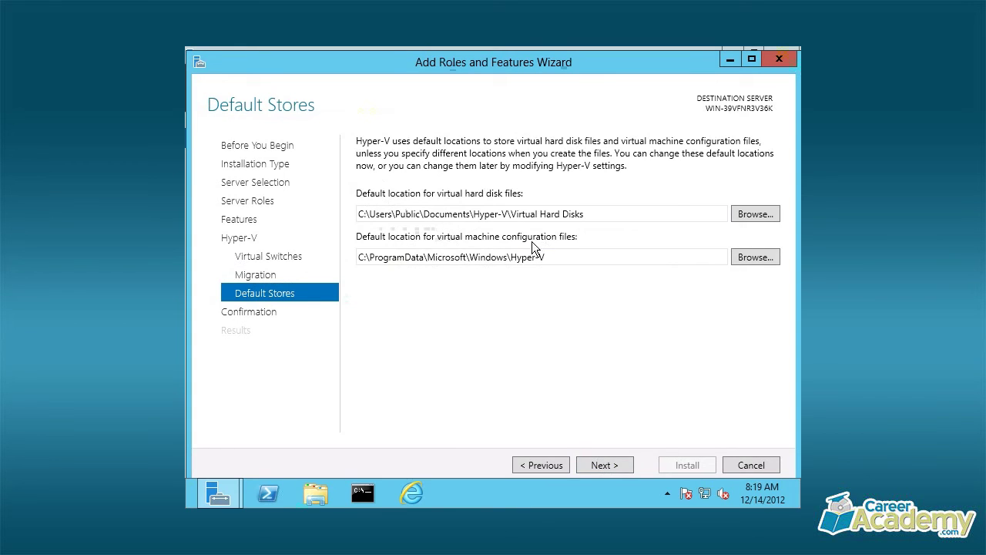
triple_click(401, 214)
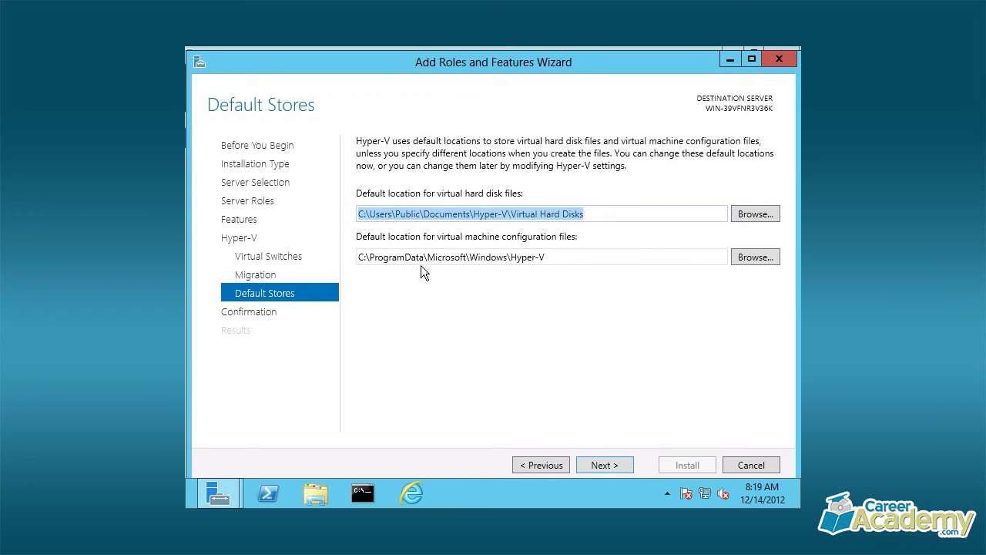
click(603, 465)
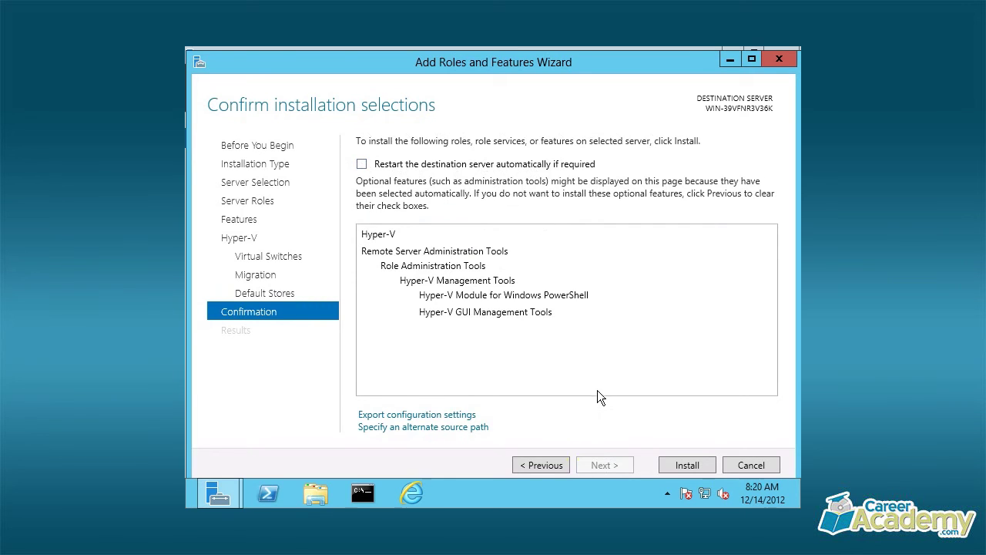
click(684, 465)
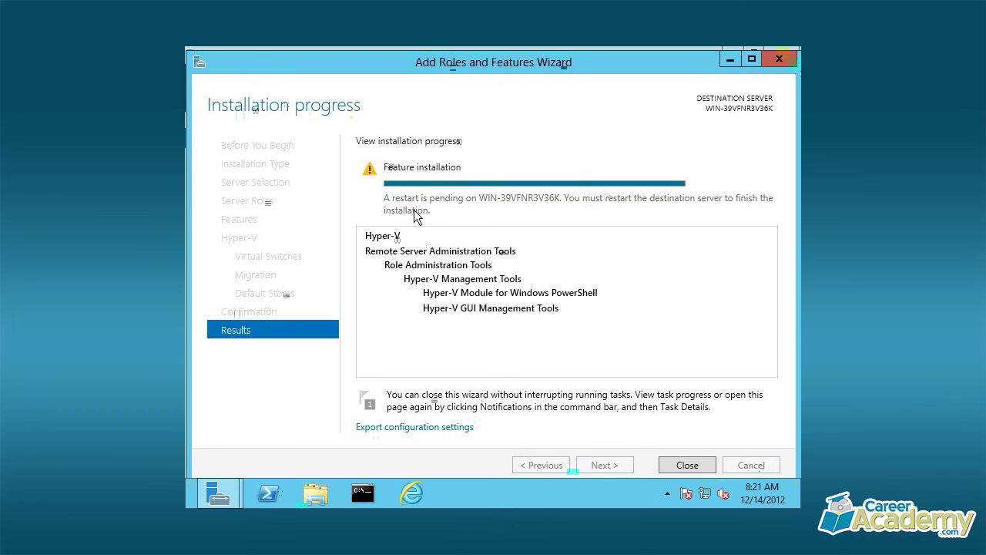
click(687, 466)
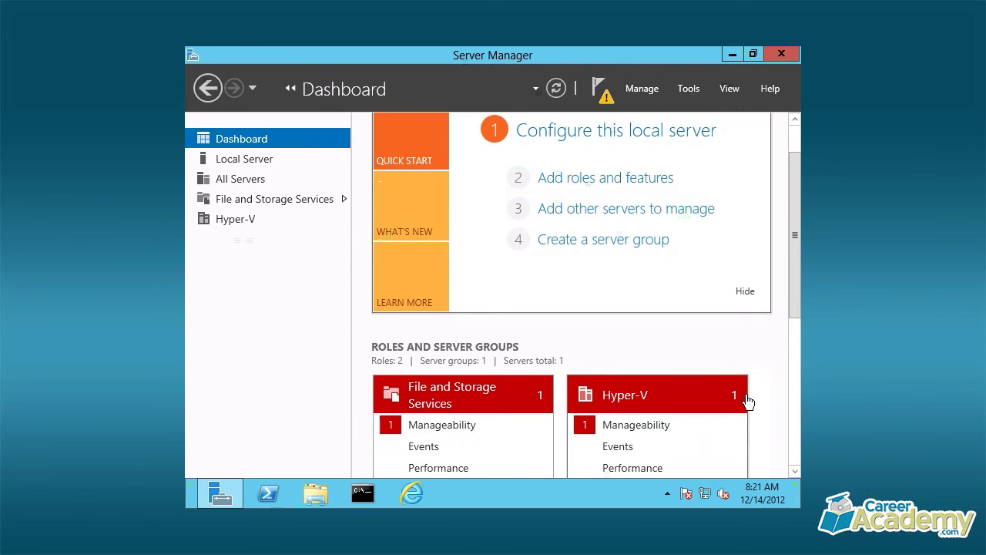
Step: Review the pending task notifications about the feature installation, and close Server Manager
click(605, 99)
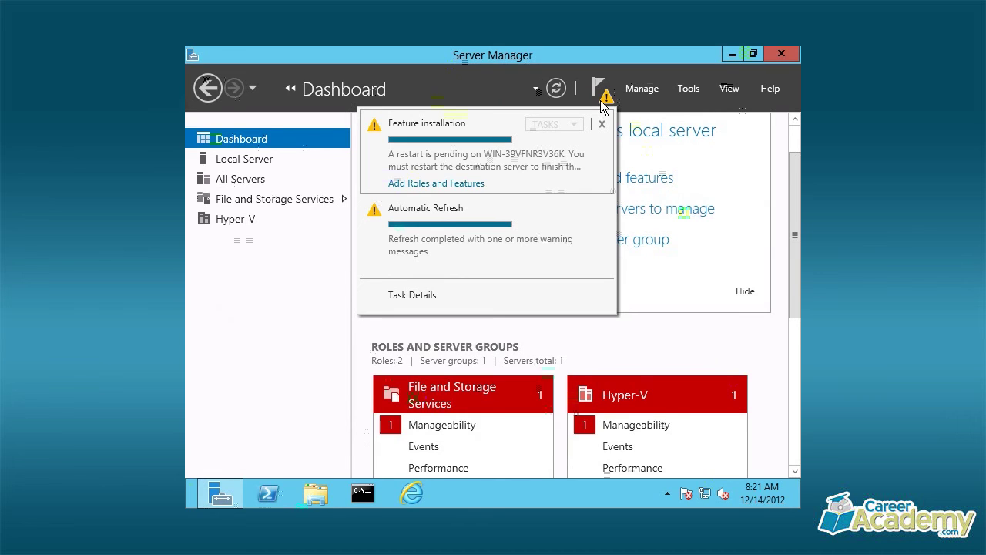
click(794, 94)
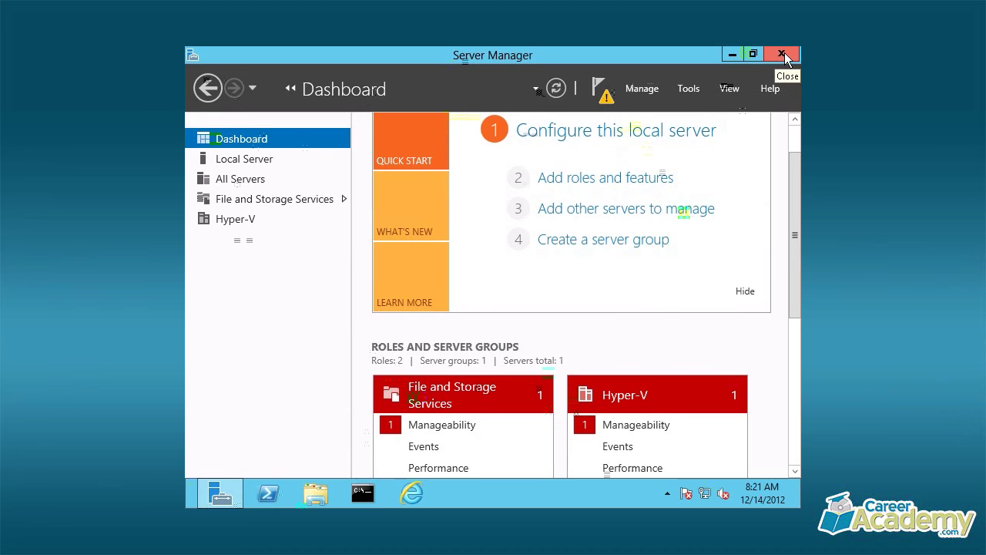
click(783, 56)
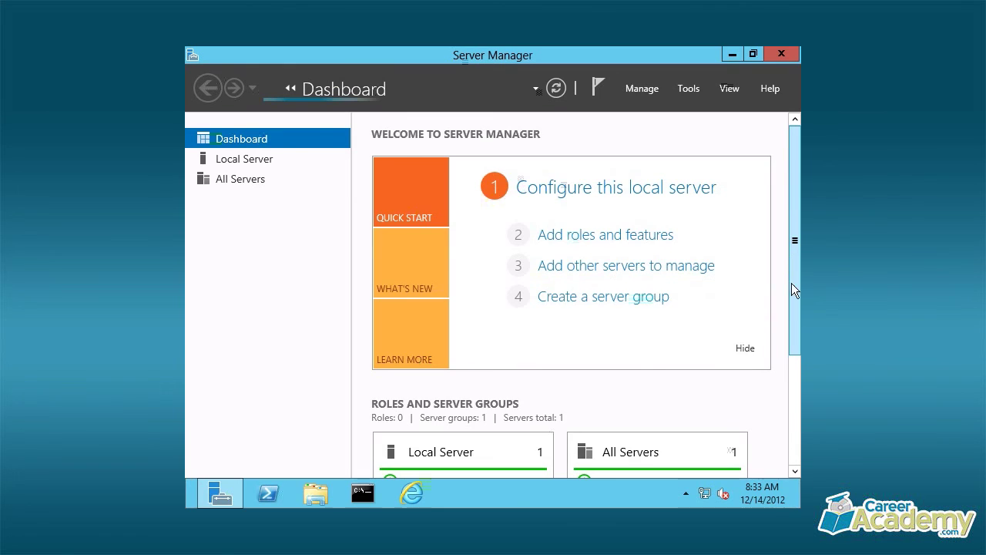
Step: Check the role overview on the dashboard, and view the Hyper-V server's Microsoft-Windows-Hyper-V-VMMS event with ID 14100
scroll(794, 373, down, 5)
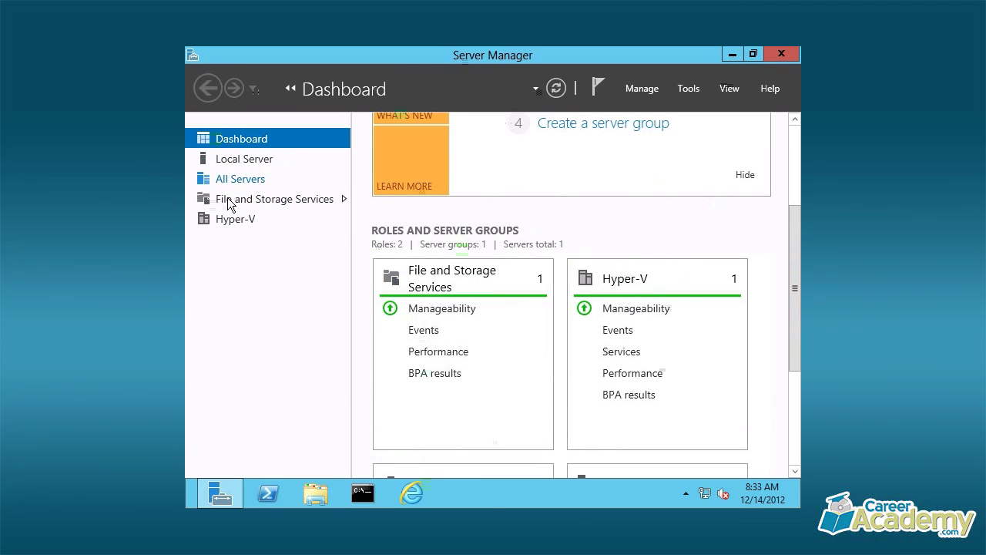
click(227, 219)
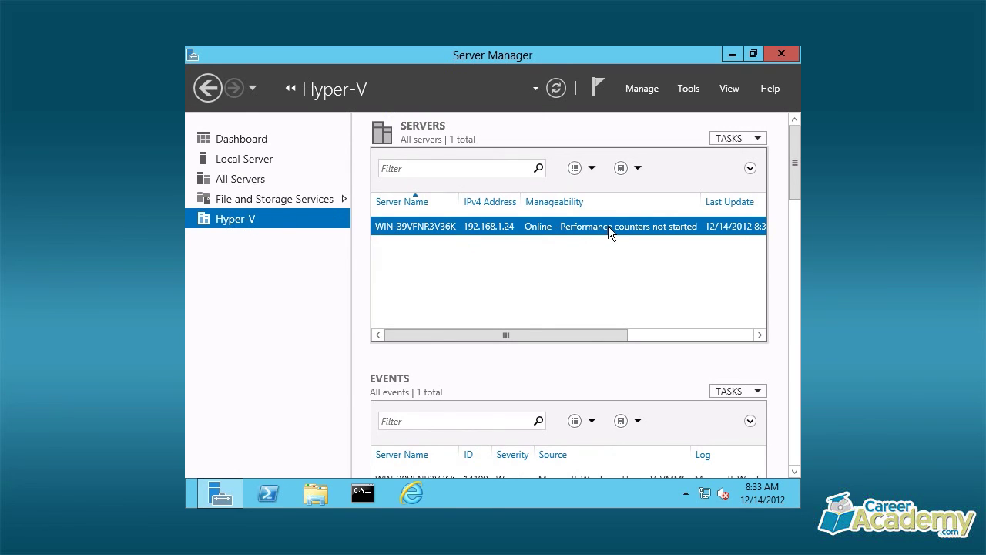
scroll(420, 377, down, 3)
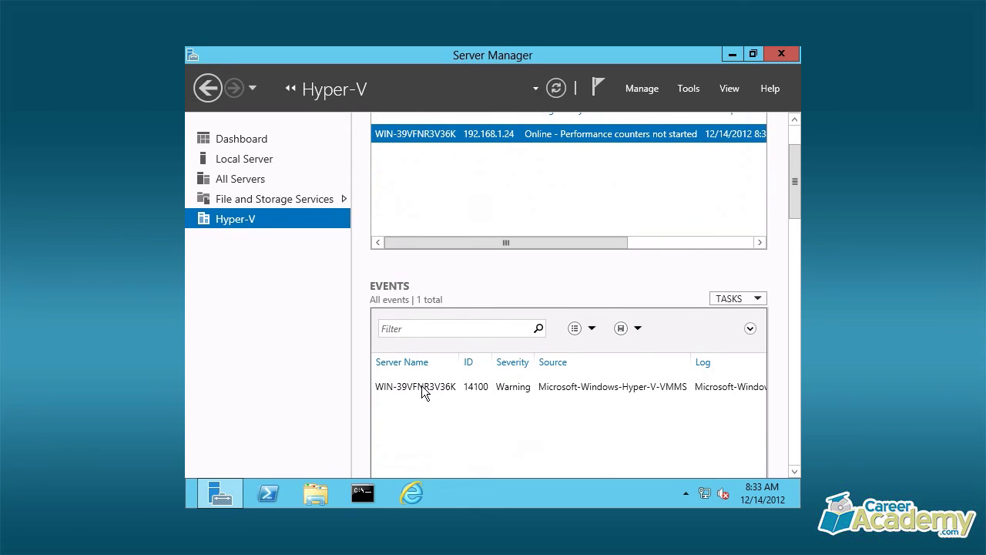
click(590, 392)
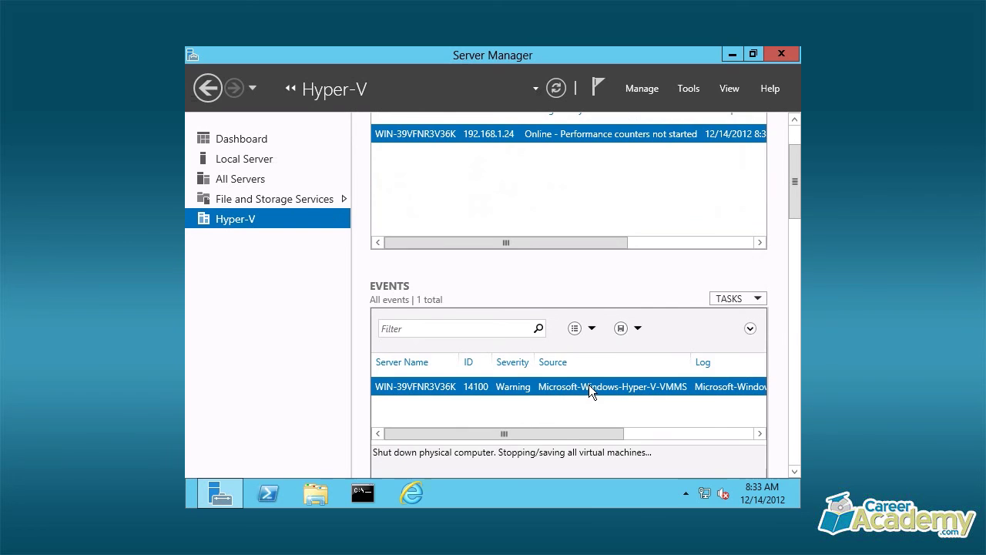